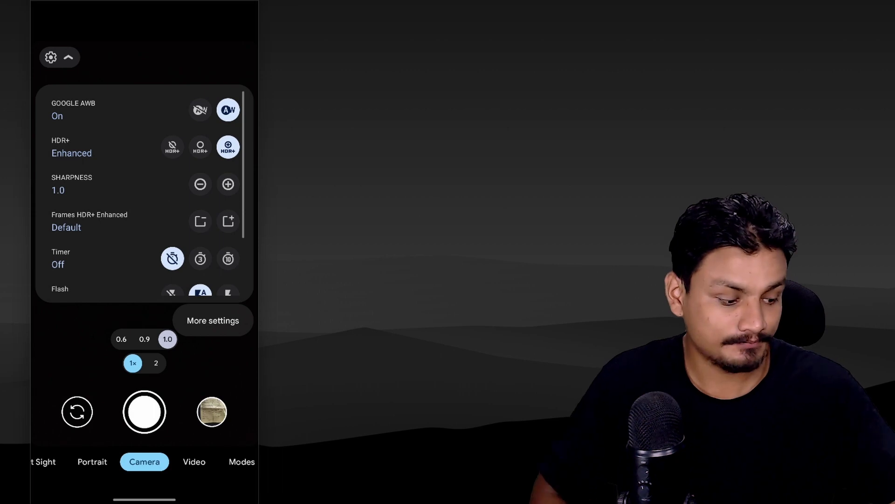
Collapse Google Camera's quick settings panel and return to the Android home screen.
{"action": "left_click", "coordinate": [68, 57]}
{"action": "key", "text": "Home"}
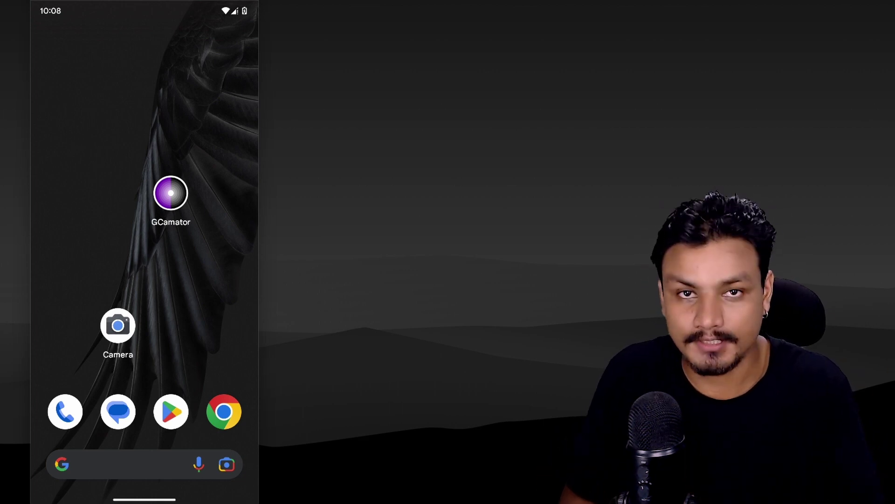
Launch GCamator from its home-screen icon to detect the Xiaomi M2102J20SI.
{"action": "left_click", "coordinate": [170, 193]}
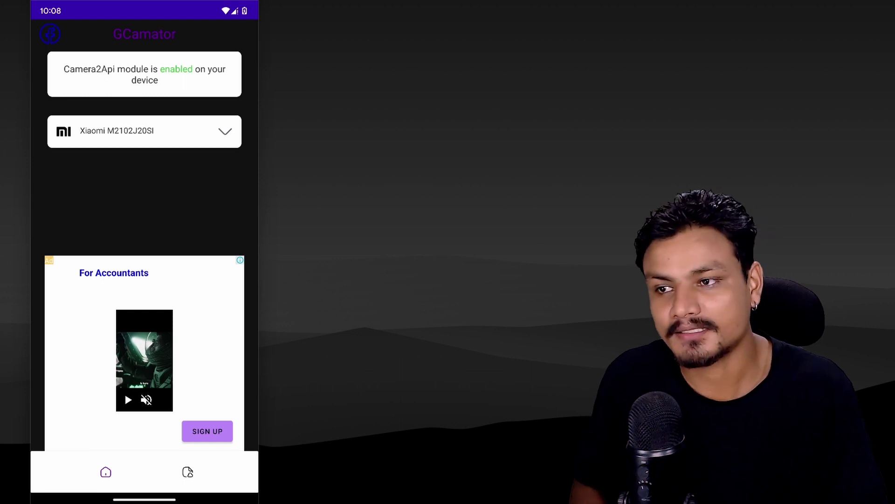
Expand the Xiaomi M2102J20SI card to reveal the recommended GCam 8.6 for Android 10.0.
{"action": "left_click", "coordinate": [145, 131]}
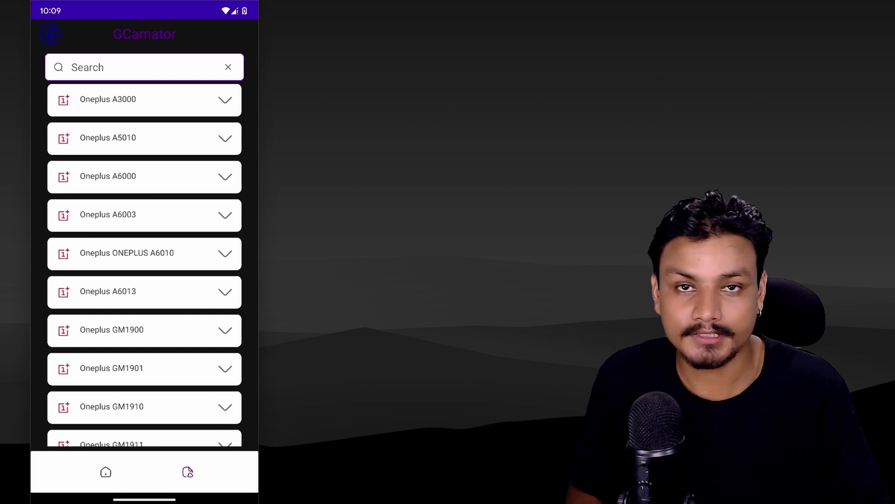
{"action": "scroll", "coordinate": [144, 267], "scroll_direction": "down", "scroll_amount": 5}
{"action": "scroll", "coordinate": [144, 266], "scroll_direction": "down", "scroll_amount": 5}
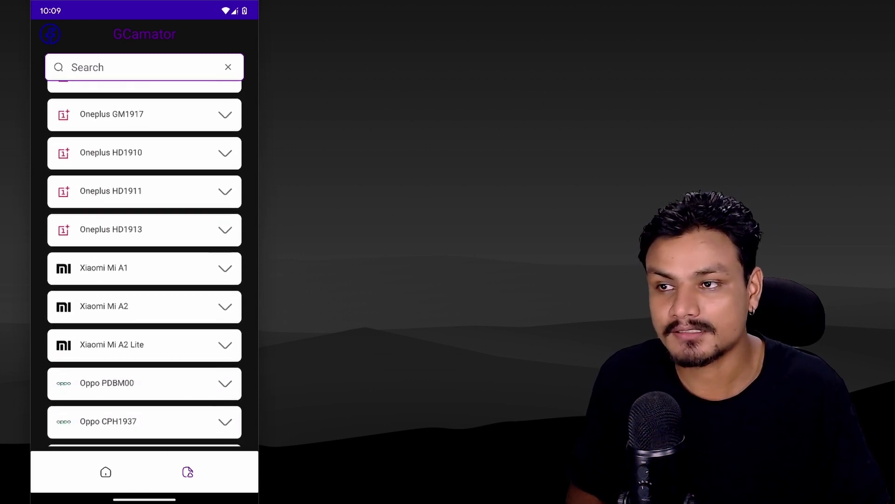
{"action": "scroll", "coordinate": [144, 266], "scroll_direction": "up", "scroll_amount": 10}
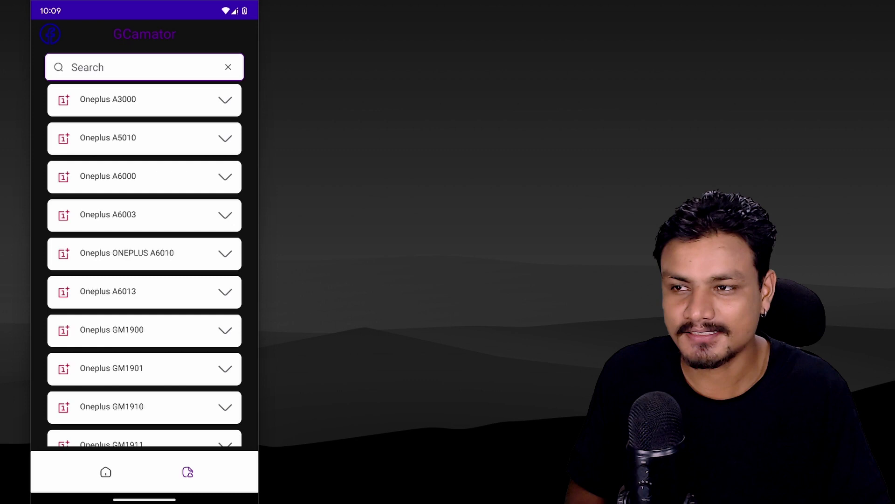